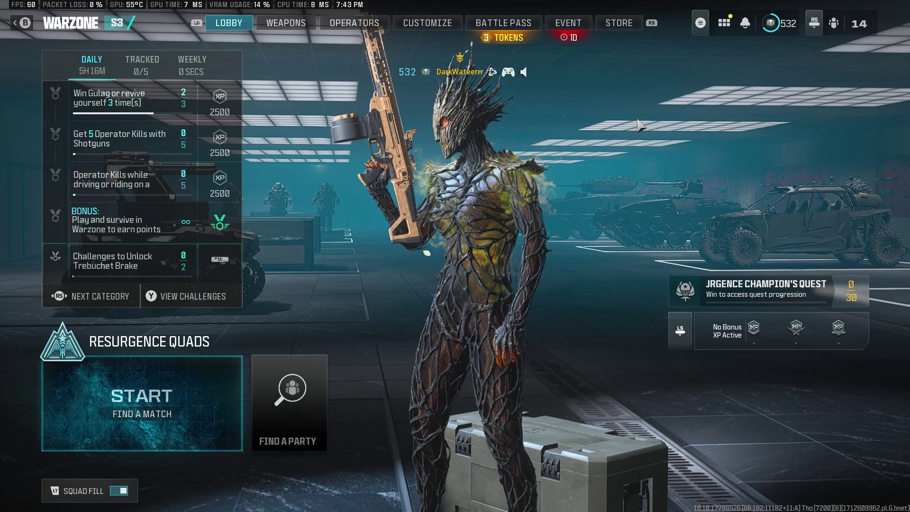
Open the game's Graphics settings on the display options
{"action": "key", "text": "Escape"}
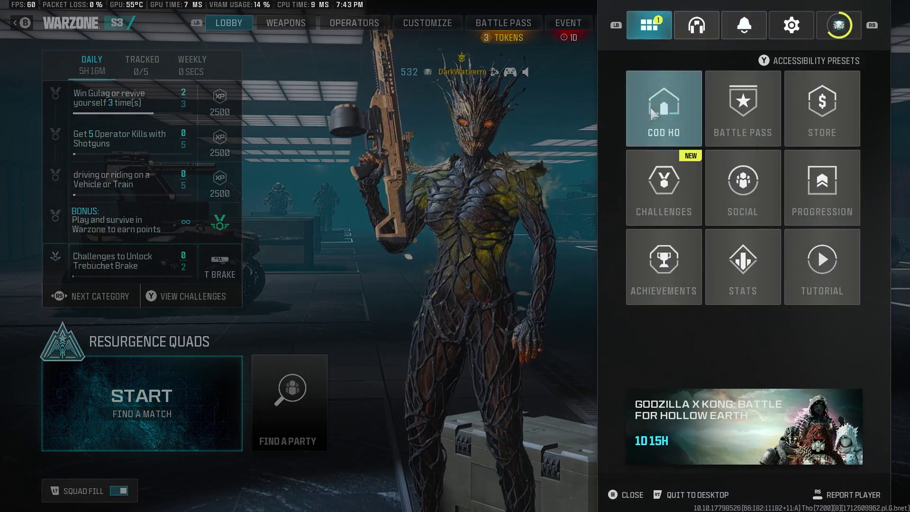
{"action": "left_click", "coordinate": [791, 24]}
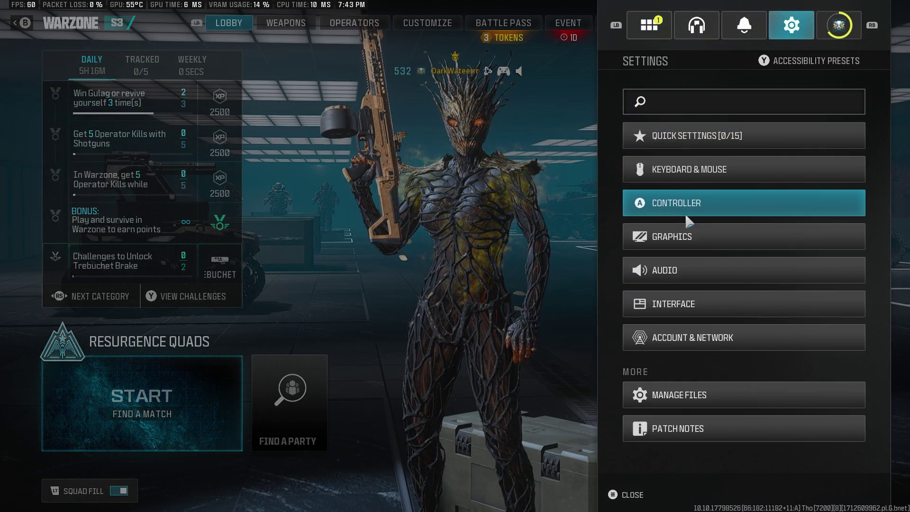
{"action": "left_click", "coordinate": [712, 233]}
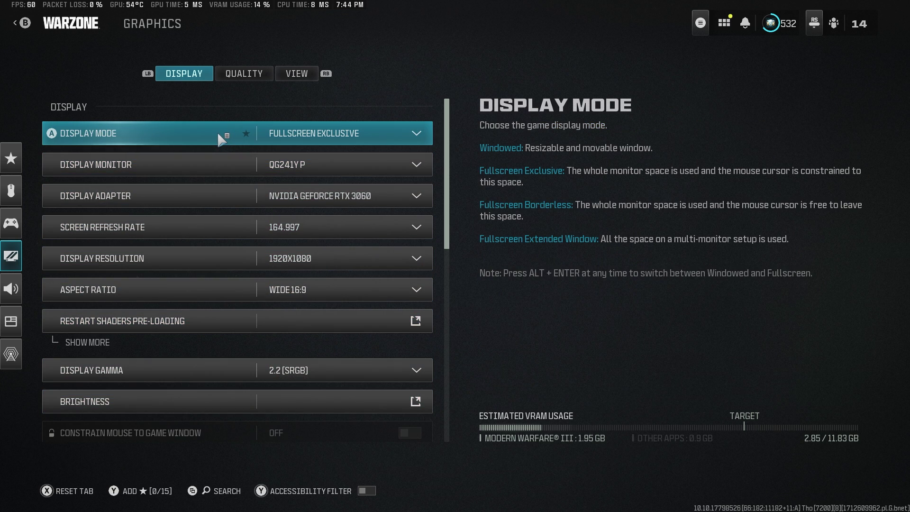
Examine the available Display Mode options and the Brightness calibration screen without changing either setting
{"action": "left_click", "coordinate": [327, 134]}
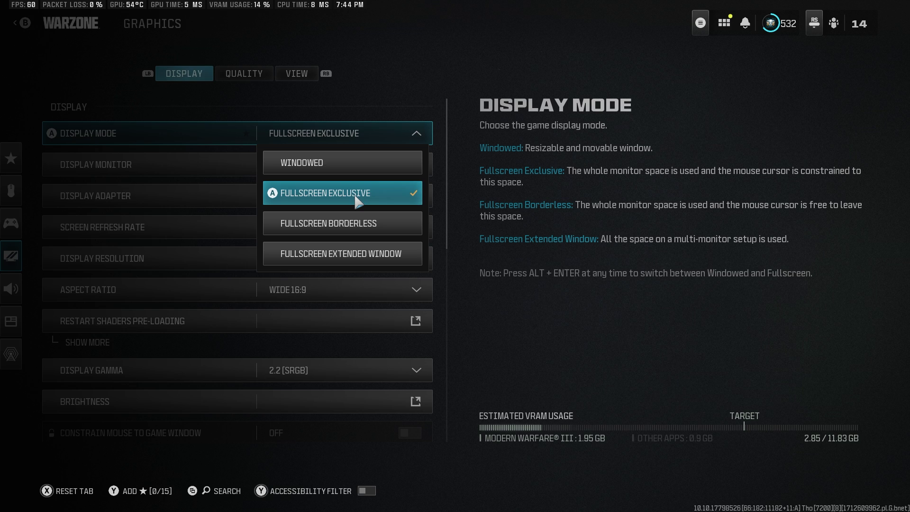
{"action": "left_click", "coordinate": [438, 47]}
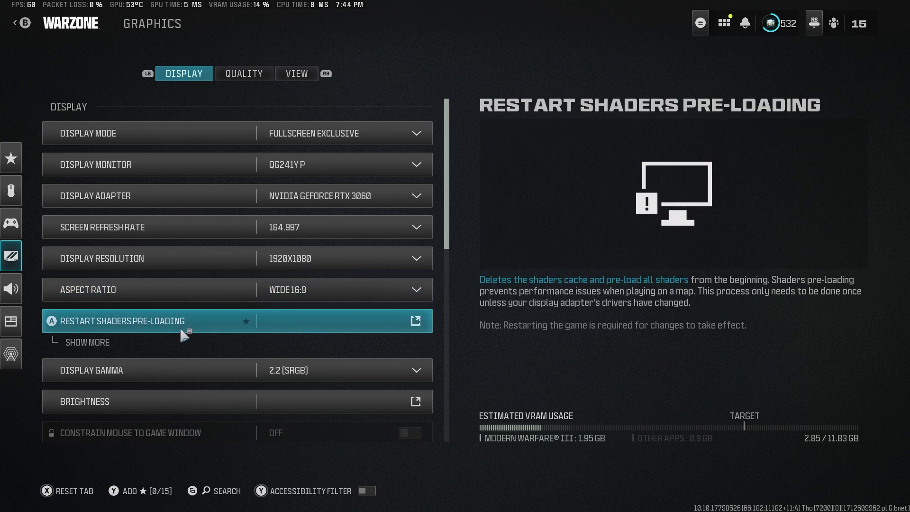
{"action": "left_click", "coordinate": [223, 398]}
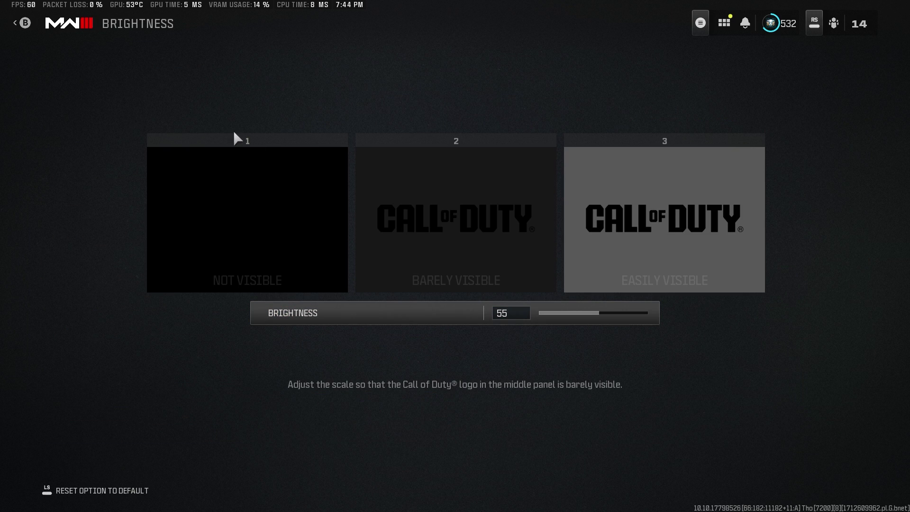
{"action": "left_click", "coordinate": [18, 25]}
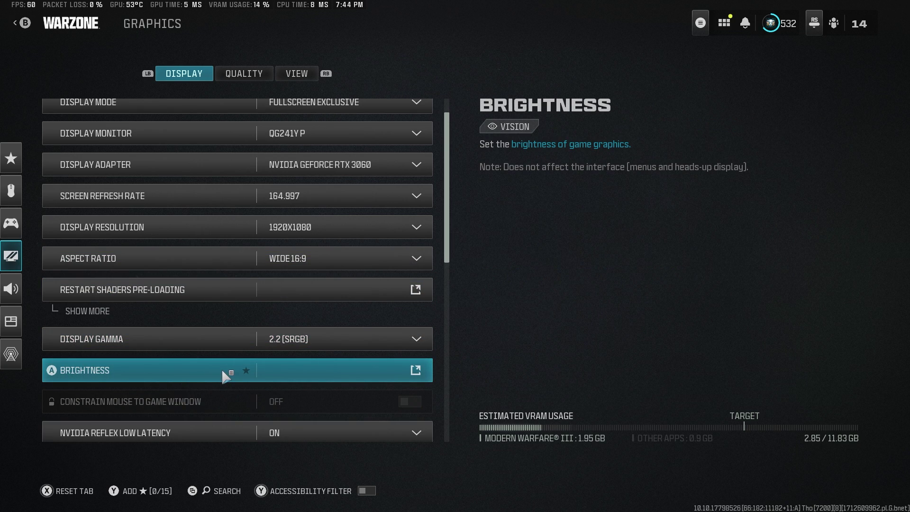
Examine the options offered for NVIDIA Reflex Low Latency and leave the setting as it is
{"action": "scroll", "coordinate": [225, 377], "scroll_direction": "down", "scroll_amount": 2}
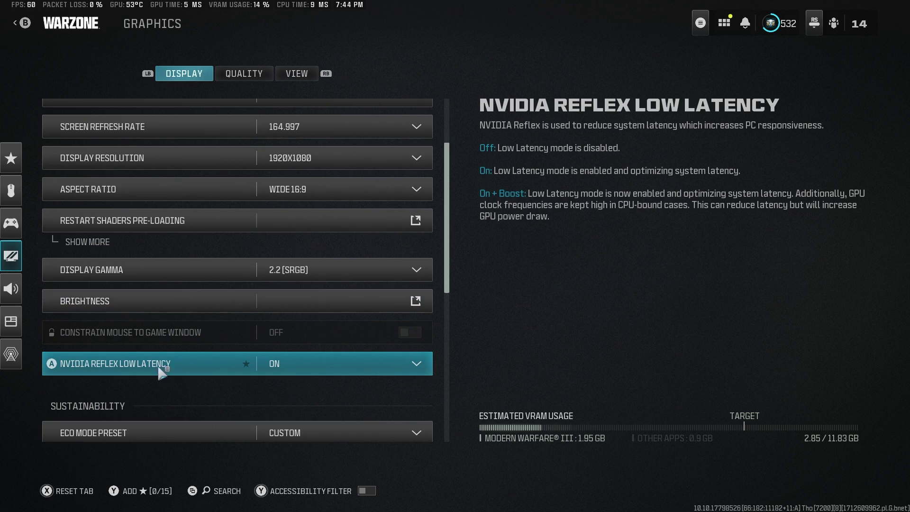
{"action": "left_click", "coordinate": [290, 364]}
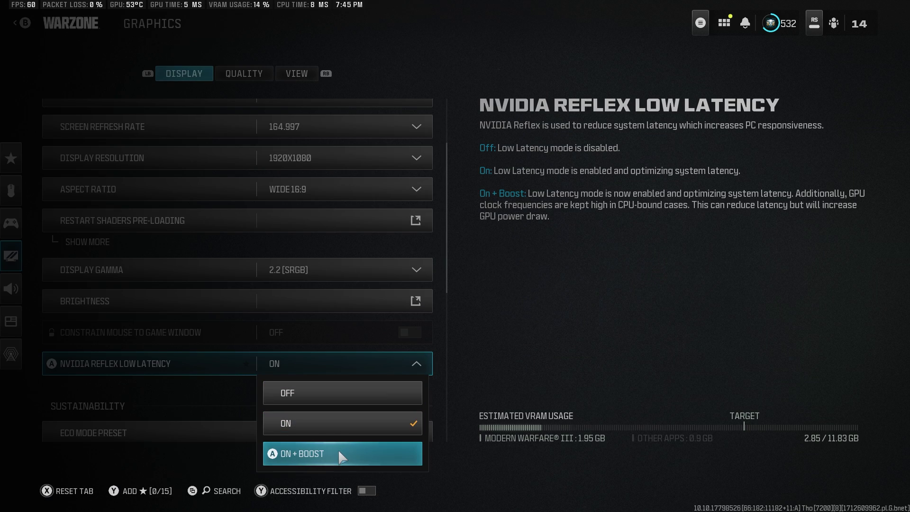
{"action": "left_click", "coordinate": [476, 345]}
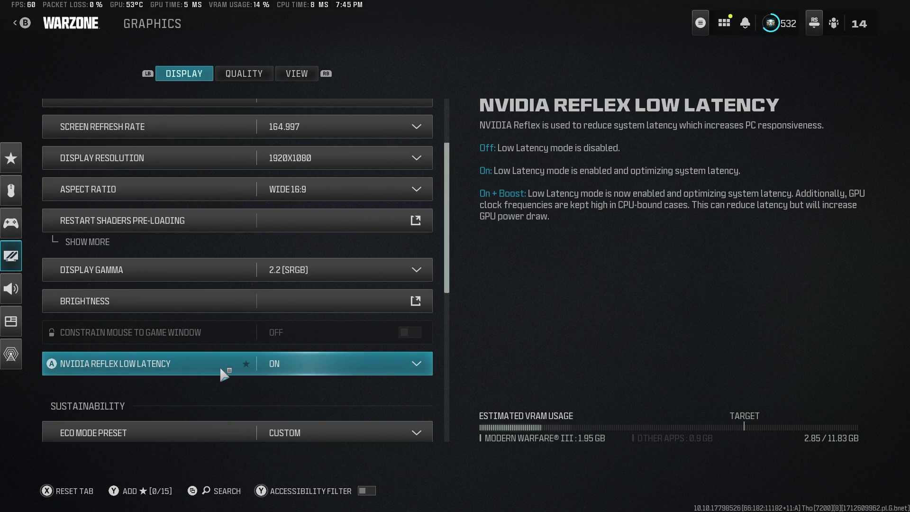
Expand the Custom Frame Rate Limit details and examine its options and the gameplay, menu and out-of-focus limits
{"action": "scroll", "coordinate": [221, 369], "scroll_direction": "down", "scroll_amount": 5}
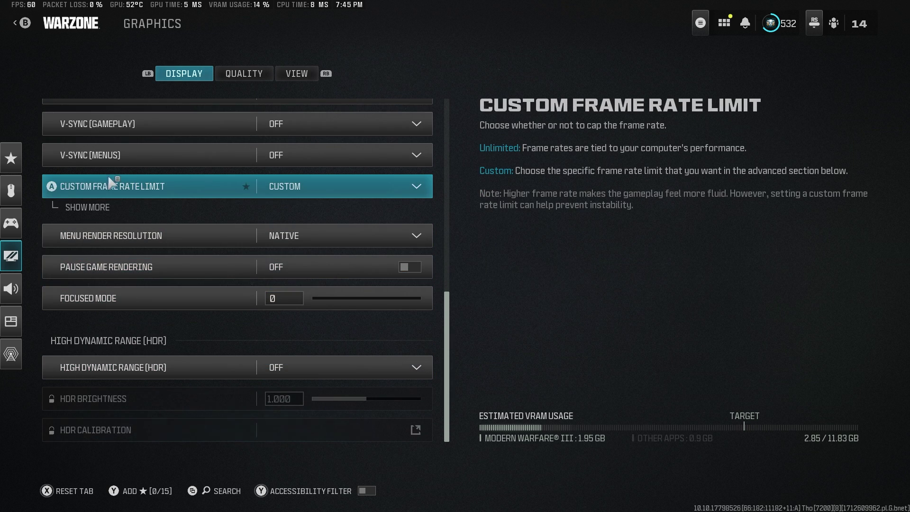
{"action": "left_click", "coordinate": [85, 207]}
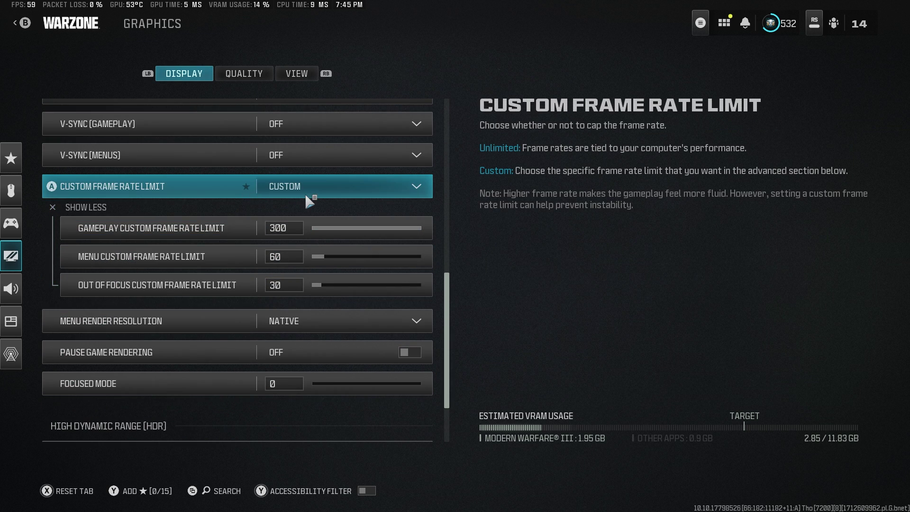
{"action": "left_click", "coordinate": [320, 188]}
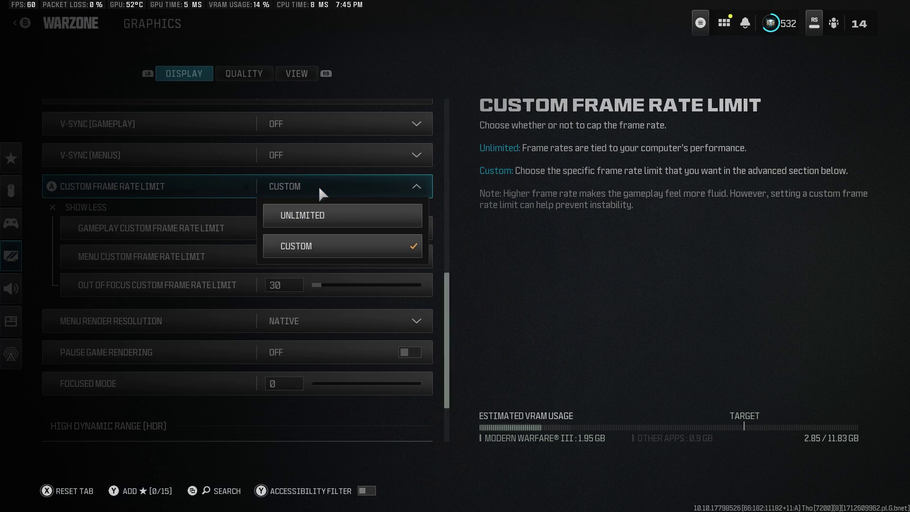
{"action": "left_click", "coordinate": [518, 246]}
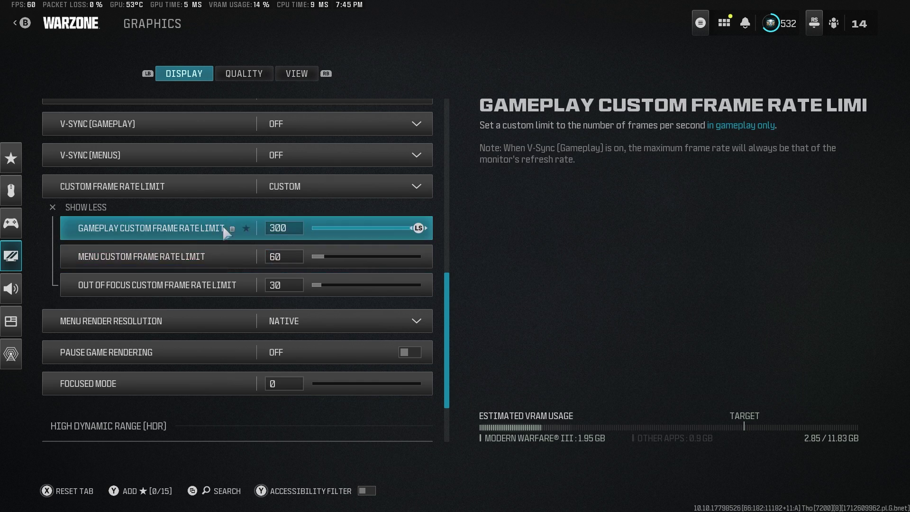
{"action": "key", "text": "Down"}
Review the graphics Quality settings, from render resolution, upscaling and VRAM scale target through the Details & Textures options
{"action": "left_click", "coordinate": [244, 73]}
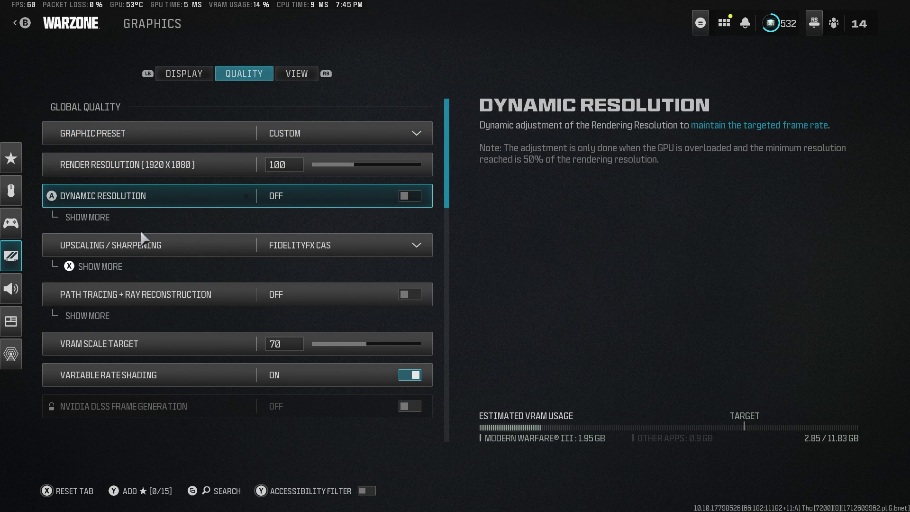
{"action": "left_click", "coordinate": [100, 266]}
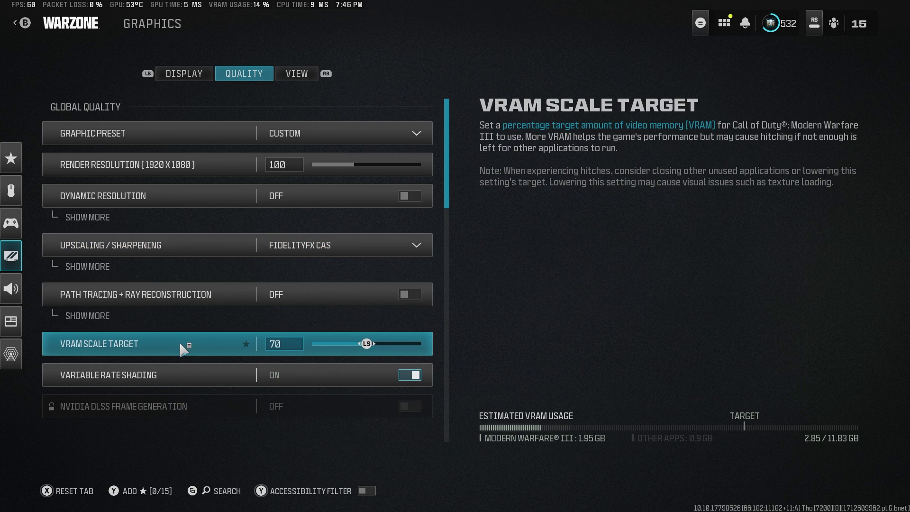
{"action": "scroll", "coordinate": [181, 343], "scroll_direction": "down", "scroll_amount": 1}
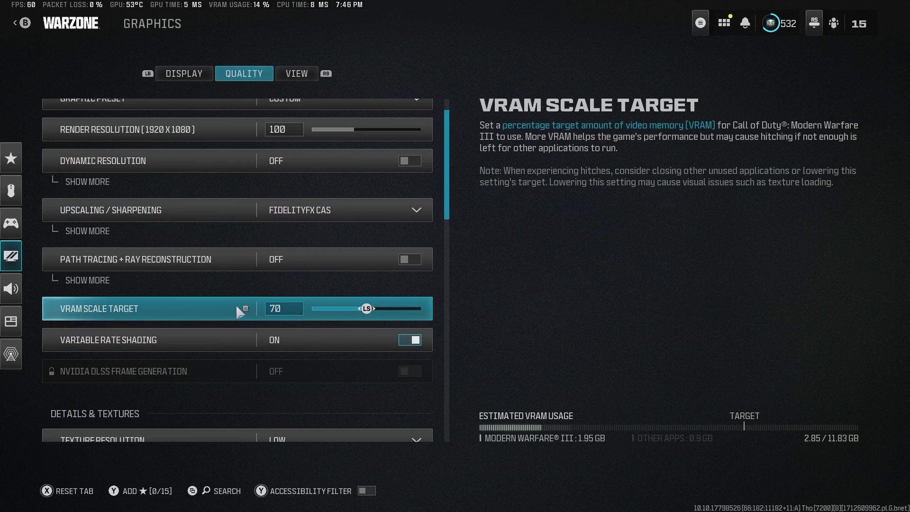
{"action": "scroll", "coordinate": [236, 307], "scroll_direction": "down", "scroll_amount": 1}
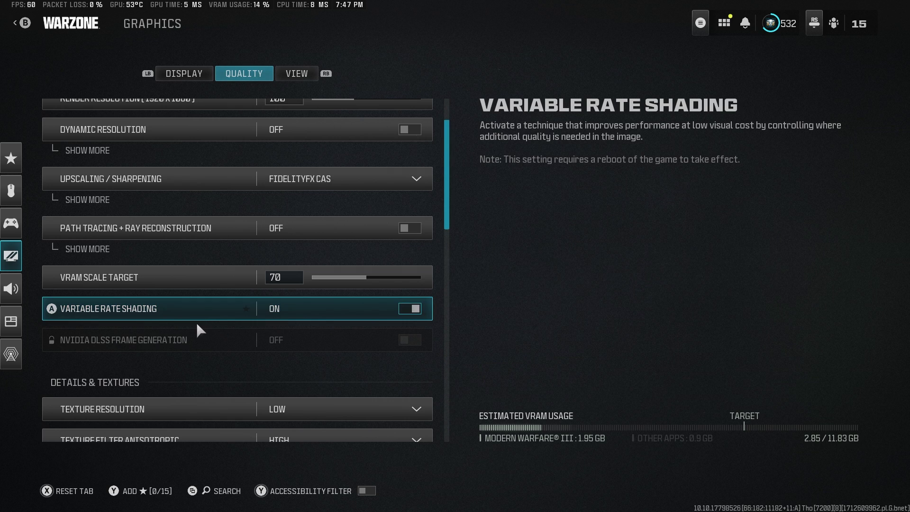
{"action": "scroll", "coordinate": [212, 313], "scroll_direction": "down", "scroll_amount": 5}
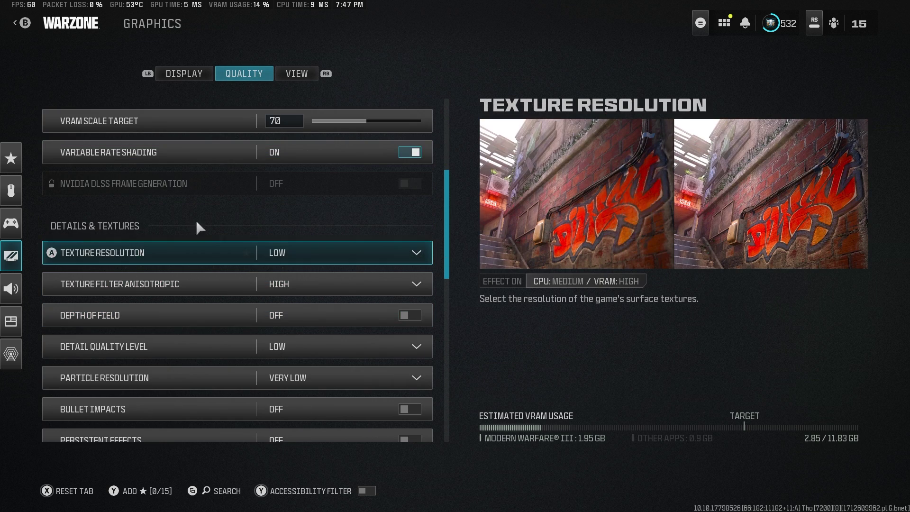
{"action": "scroll", "coordinate": [259, 339], "scroll_direction": "down", "scroll_amount": 1}
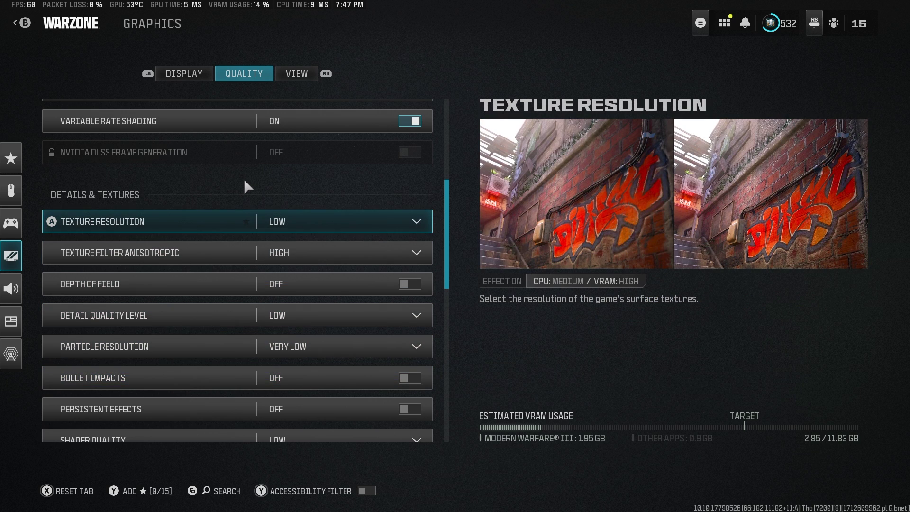
{"action": "scroll", "coordinate": [243, 178], "scroll_direction": "down", "scroll_amount": 1}
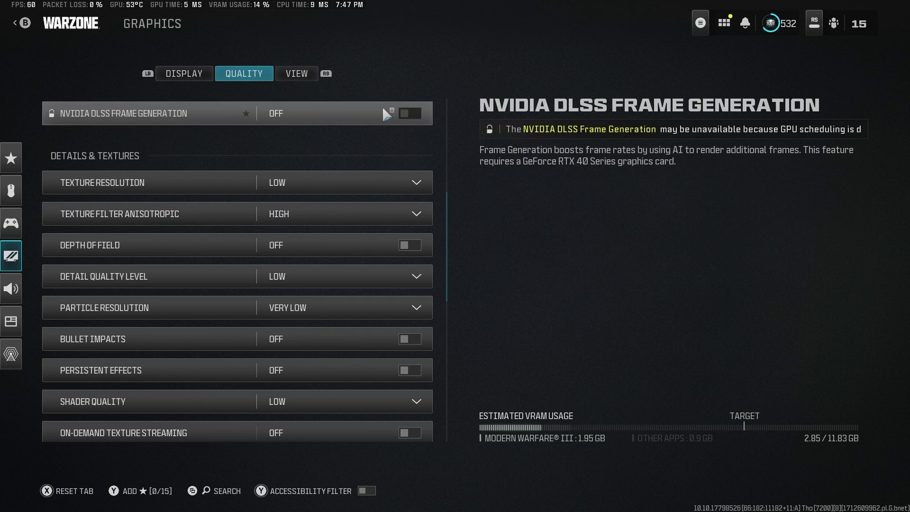
{"action": "scroll", "coordinate": [205, 341], "scroll_direction": "down", "scroll_amount": 8}
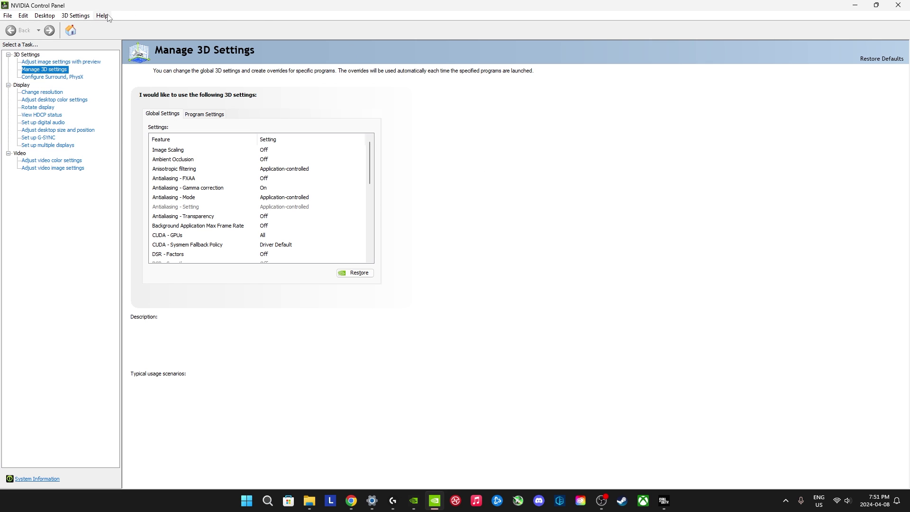
Check the graphics card's Resizable BAR status in NVIDIA Control Panel's System Information, then close that window
{"action": "left_click", "coordinate": [104, 17]}
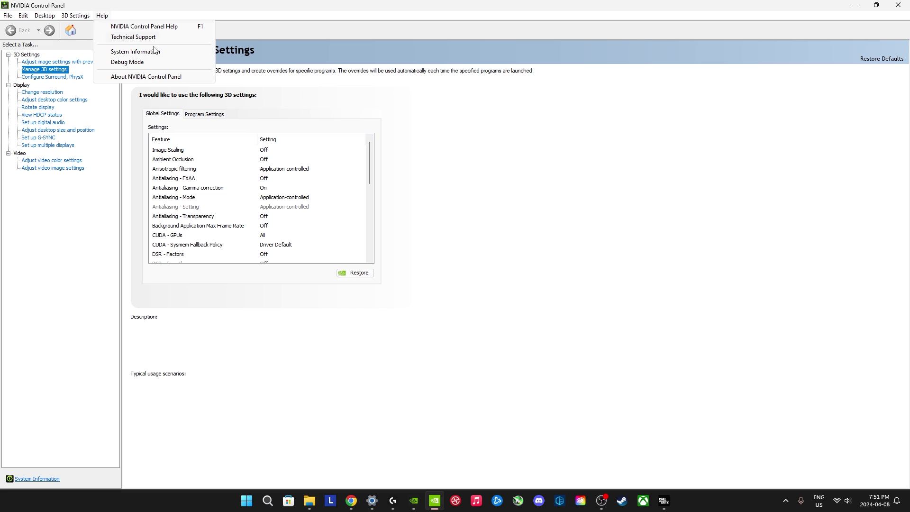
{"action": "left_click", "coordinate": [402, 73]}
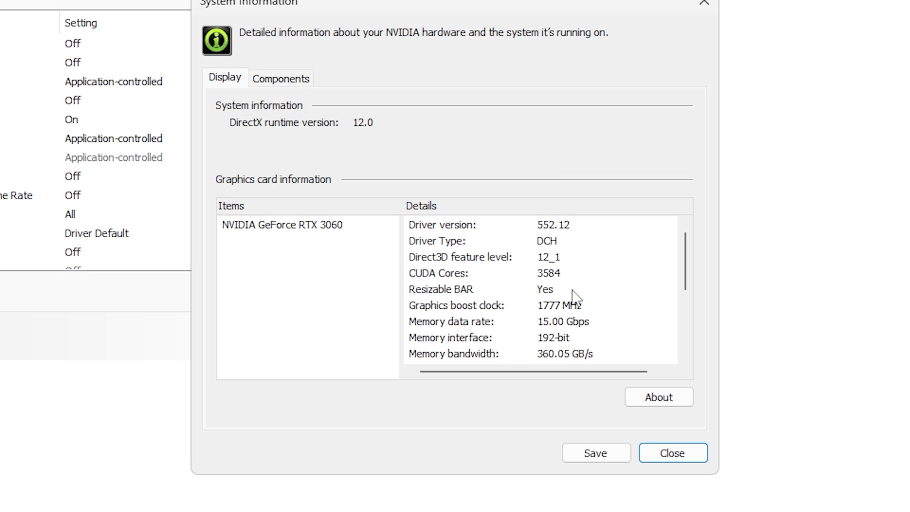
{"action": "left_click", "coordinate": [706, 5]}
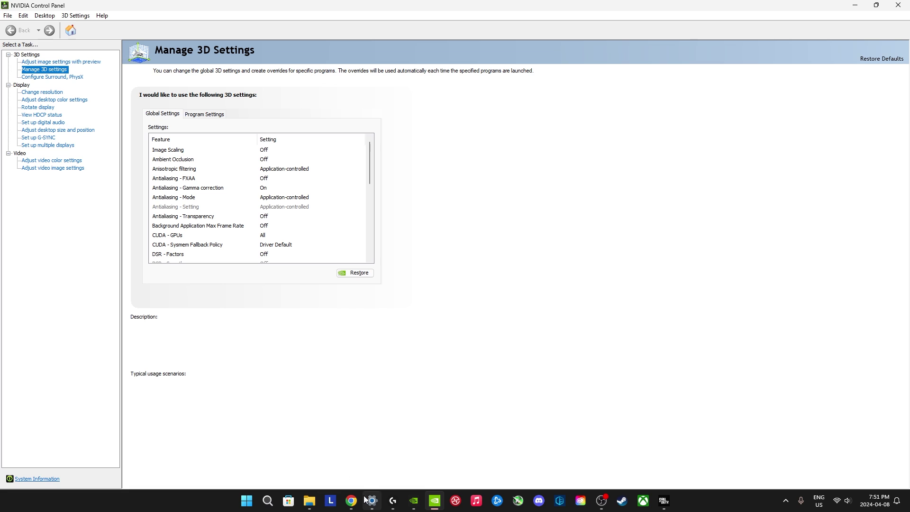
Switch to Chrome and open the Orbmu2k/nvidiaProfileInspector releases page on GitHub from the search results
{"action": "mouse_move", "coordinate": [354, 502]}
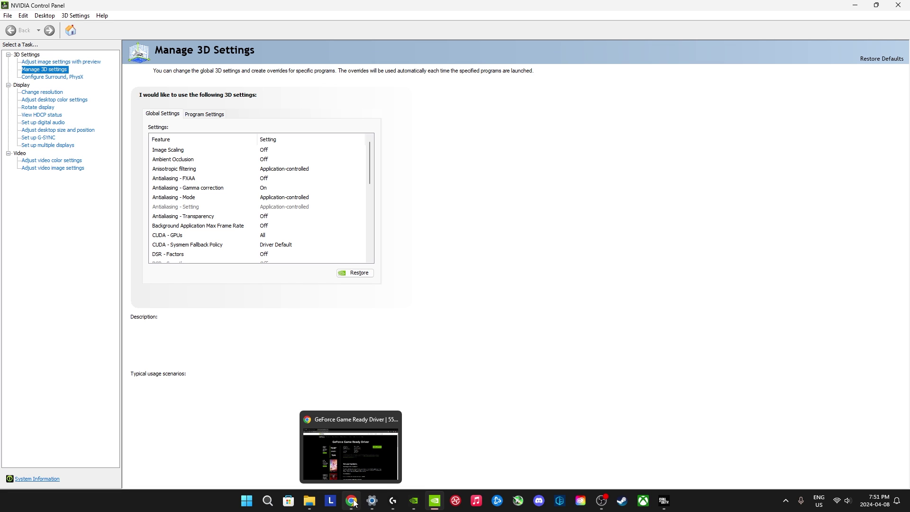
{"action": "left_click", "coordinate": [352, 471]}
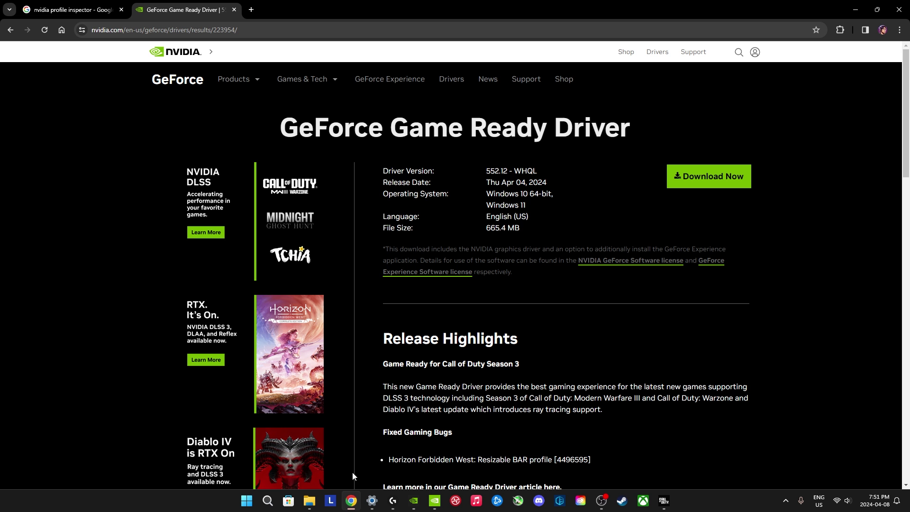
{"action": "left_click", "coordinate": [88, 11]}
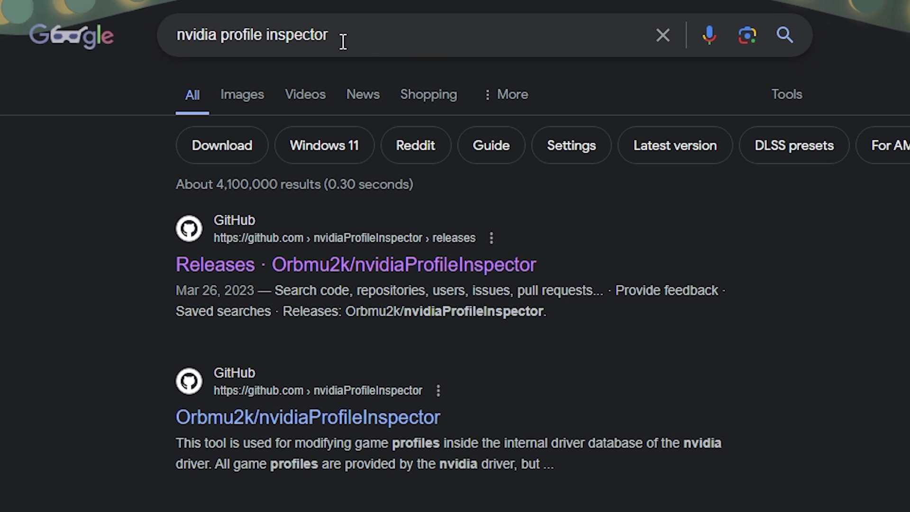
{"action": "left_click", "coordinate": [408, 268]}
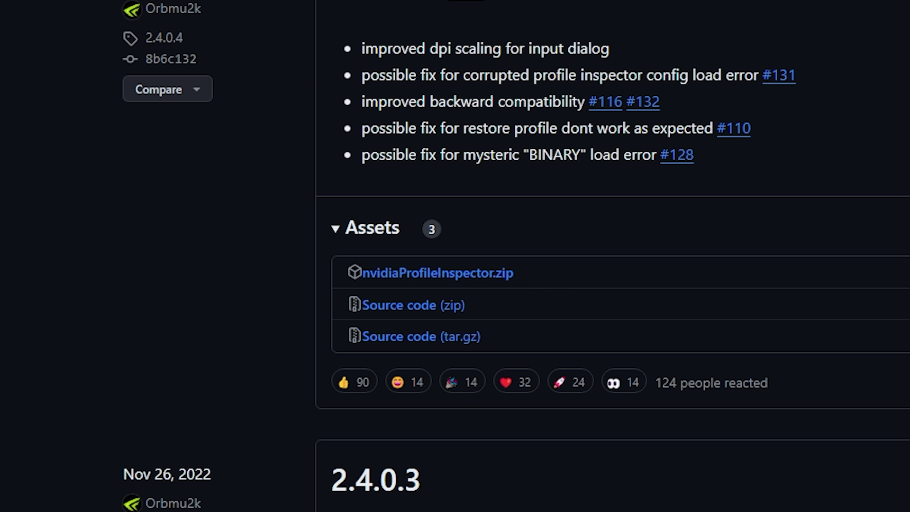
Switch to NVIDIA Profile Inspector and check the rBAR - Feature setting in the Common section of the base profile
{"action": "mouse_move", "coordinate": [367, 511]}
{"action": "left_click", "coordinate": [368, 455]}
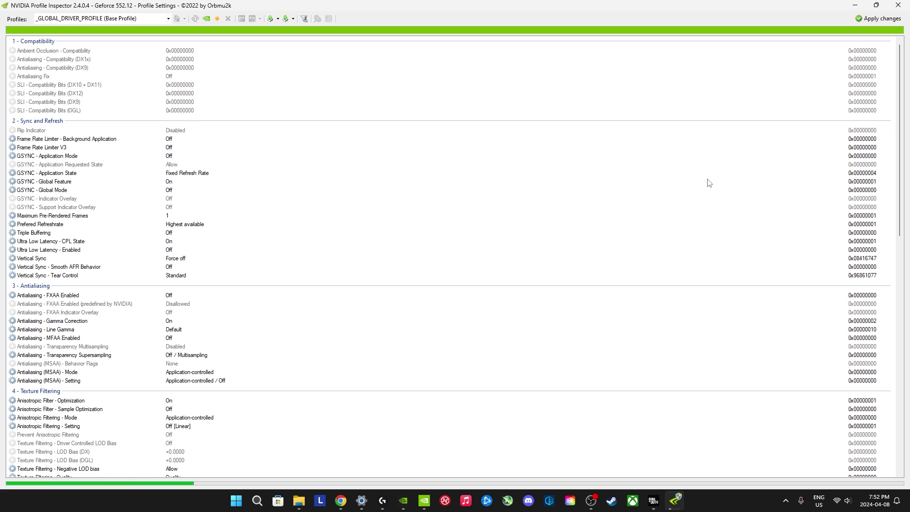
{"action": "scroll", "coordinate": [256, 236], "scroll_direction": "down", "scroll_amount": 5}
{"action": "scroll", "coordinate": [257, 236], "scroll_direction": "down", "scroll_amount": 6}
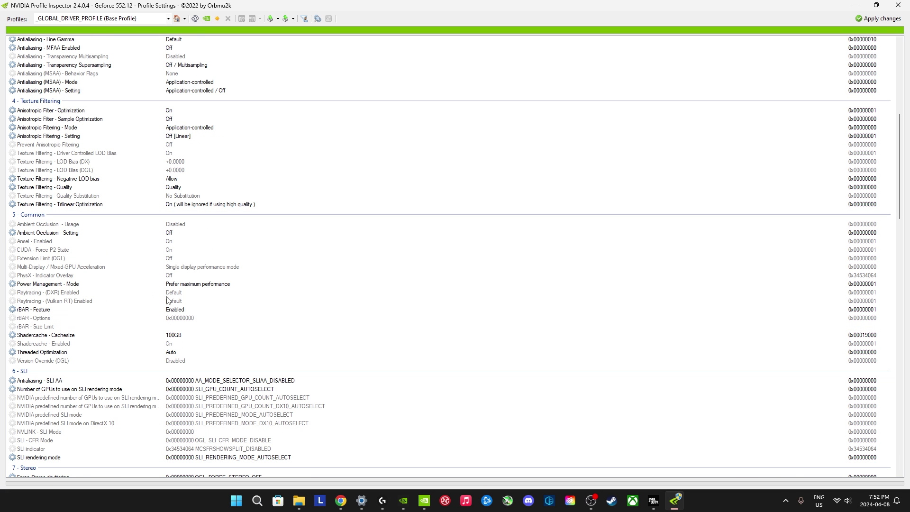
{"action": "left_click", "coordinate": [47, 310]}
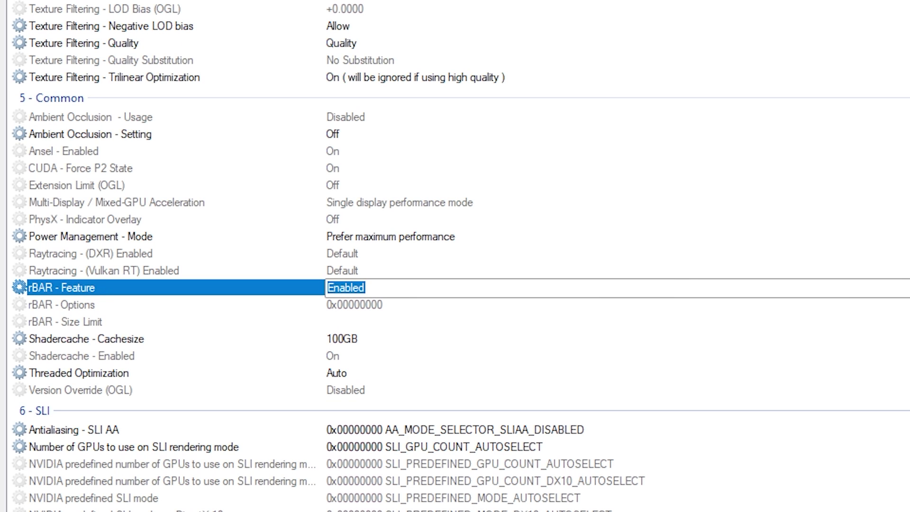
{"action": "scroll", "coordinate": [838, 42], "scroll_direction": "up", "scroll_amount": 6}
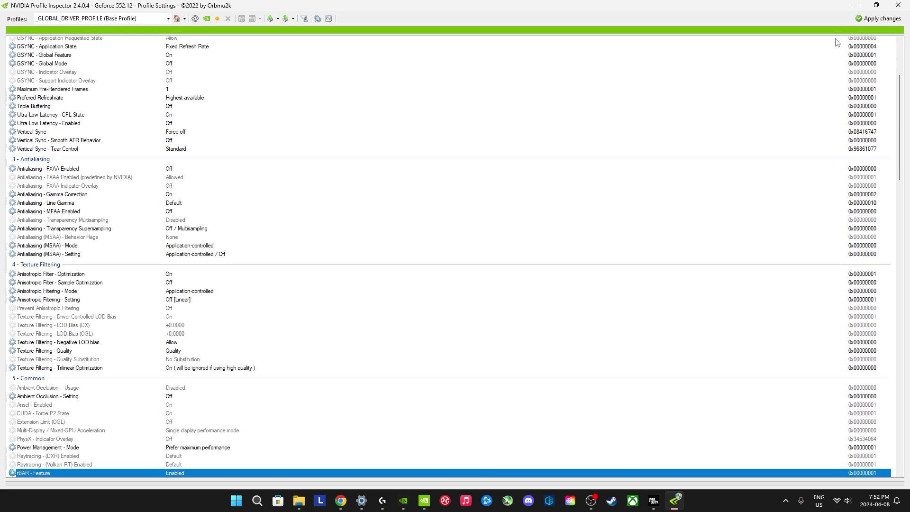
Switch from NVIDIA Profile Inspector to File Explorer and open options.4.cod23 from the Documents > Call of Duty > players folder
{"action": "left_click", "coordinate": [855, 6]}
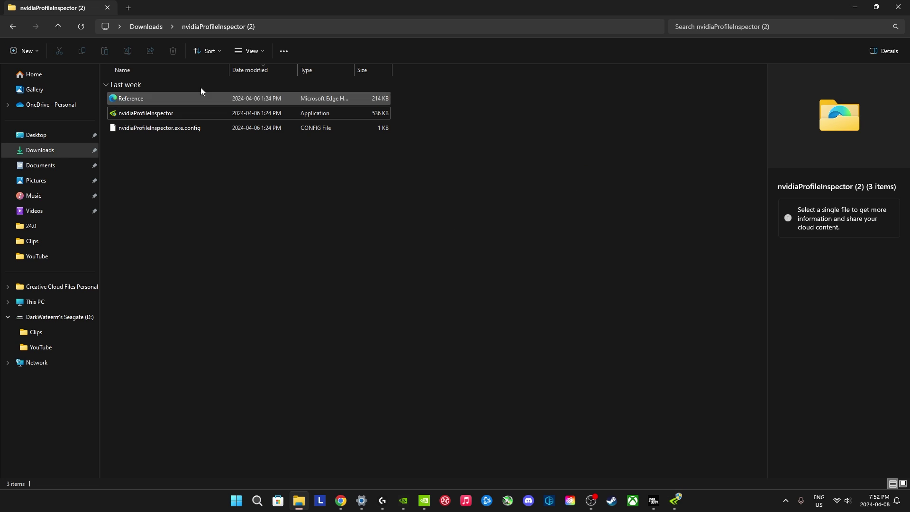
{"action": "left_click", "coordinate": [81, 166]}
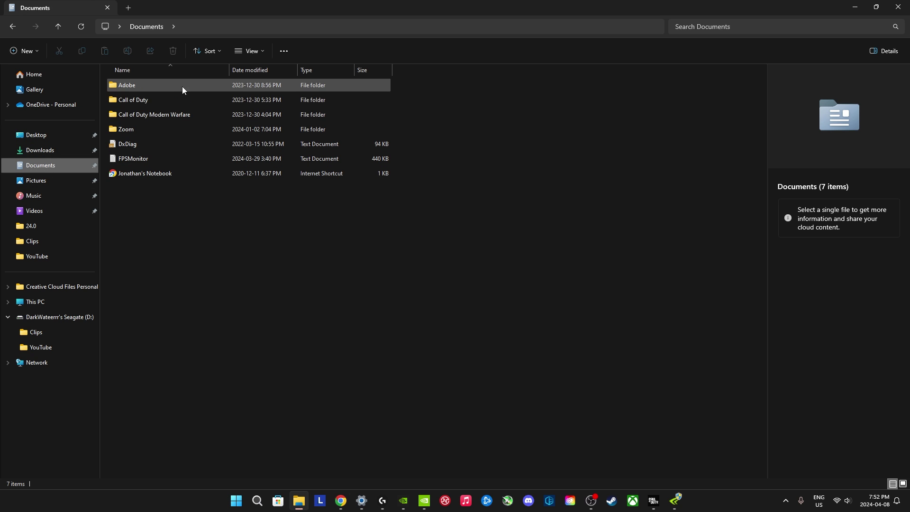
{"action": "double_click", "coordinate": [160, 101]}
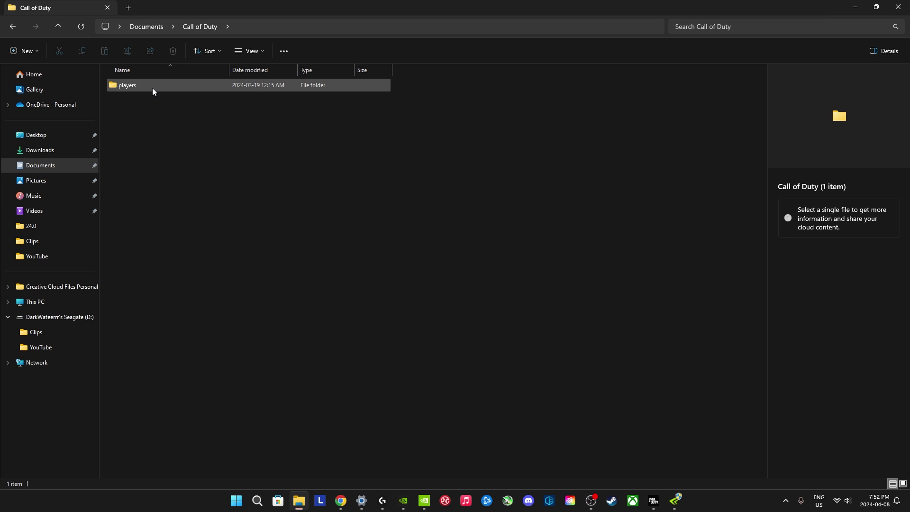
{"action": "double_click", "coordinate": [154, 86]}
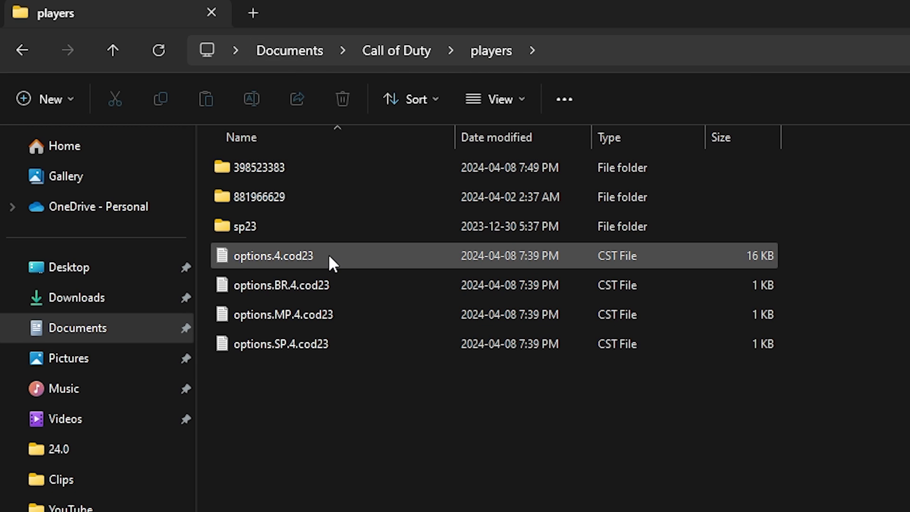
{"action": "left_click", "coordinate": [744, 250]}
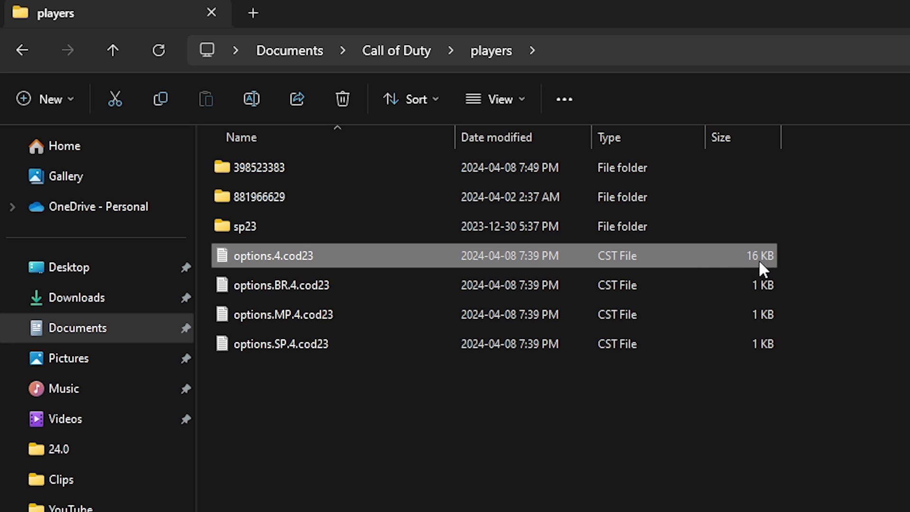
{"action": "double_click", "coordinate": [365, 256]}
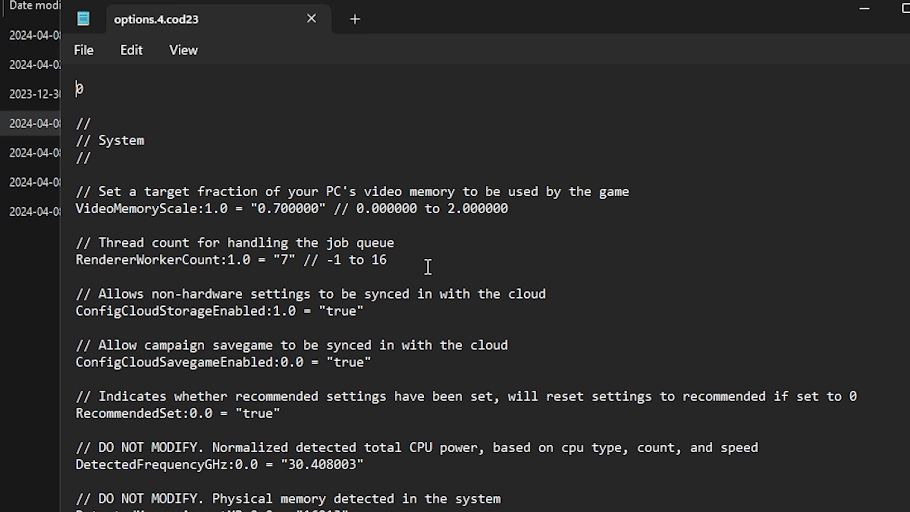
Search the options file for "bar" and set GPUUploadHeaps to "true" under the resizable-bar optimisations comment
{"action": "key", "text": "ctrl+f"}
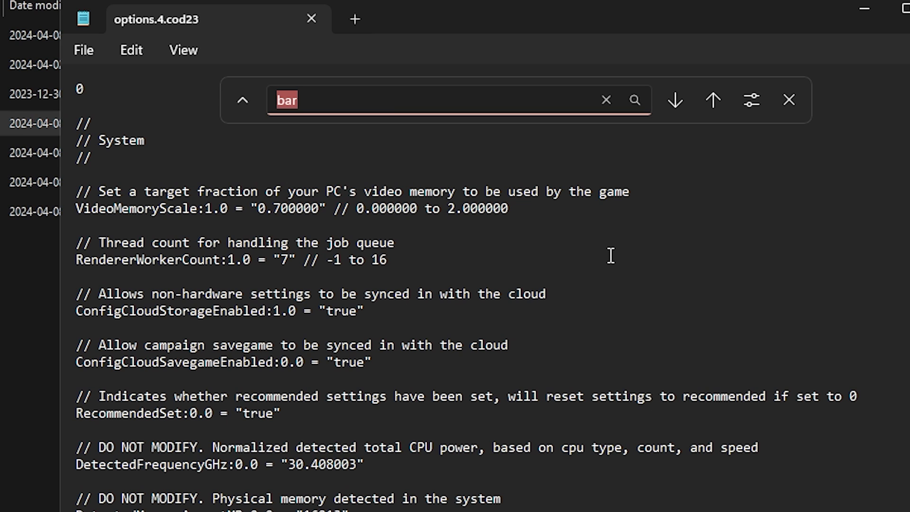
{"action": "type", "text": "bar"}
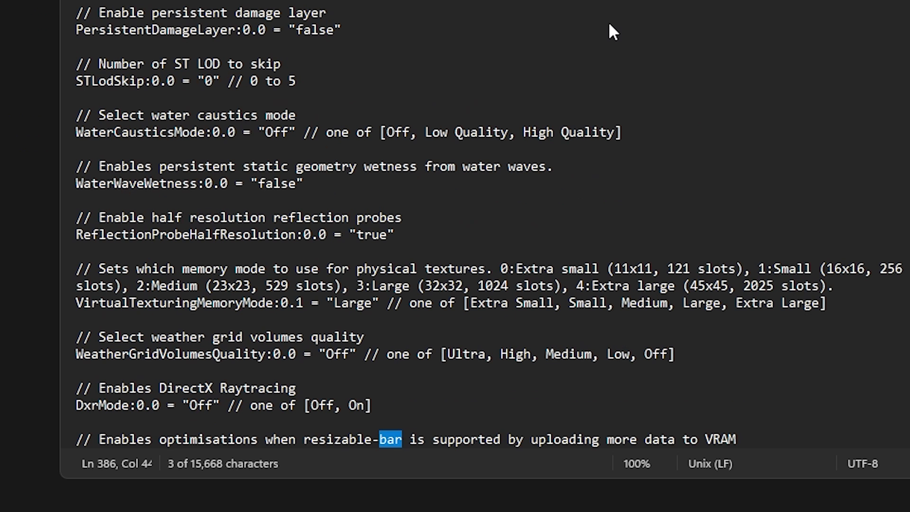
{"action": "scroll", "coordinate": [548, 91], "scroll_direction": "down", "scroll_amount": 3}
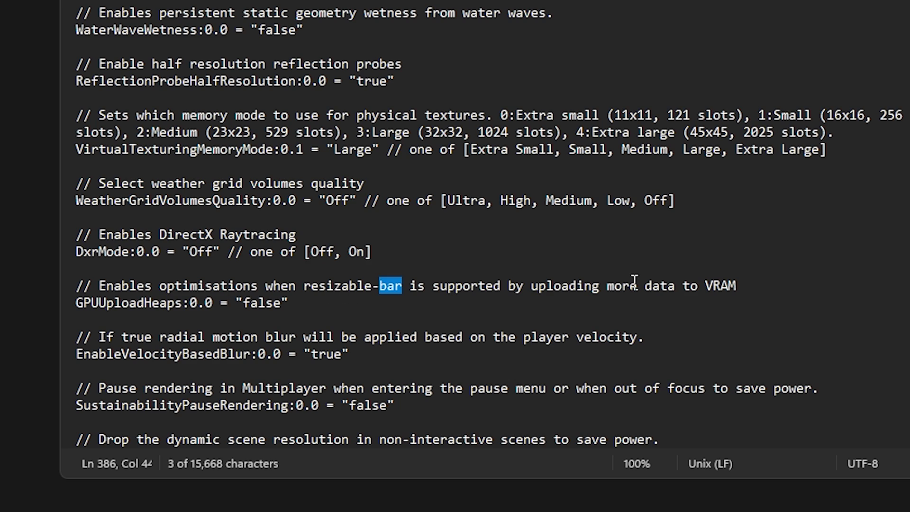
{"action": "left_click", "coordinate": [282, 304]}
{"action": "key", "text": "BackSpace"}
{"action": "key", "text": "BackSpace"}
{"action": "key", "text": "BackSpace"}
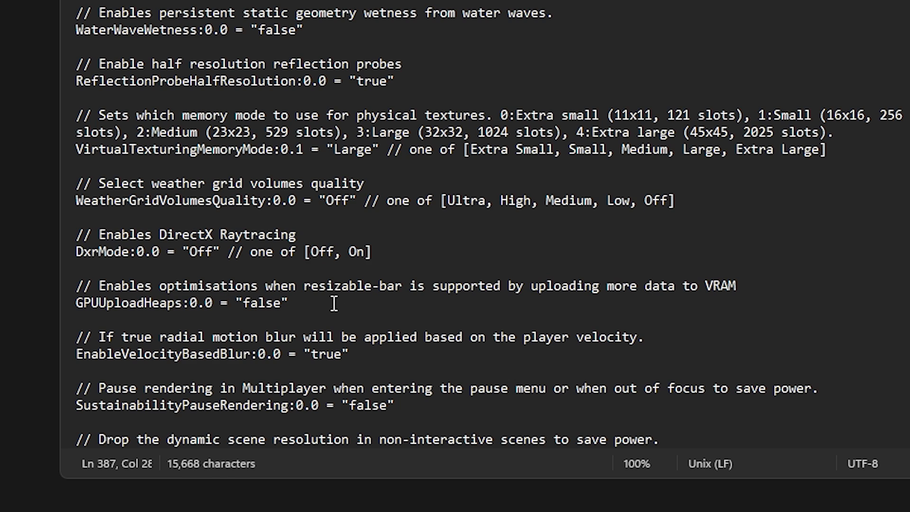
{"action": "key", "text": "BackSpace"}
{"action": "key", "text": "BackSpace"}
{"action": "type", "text": "true"}
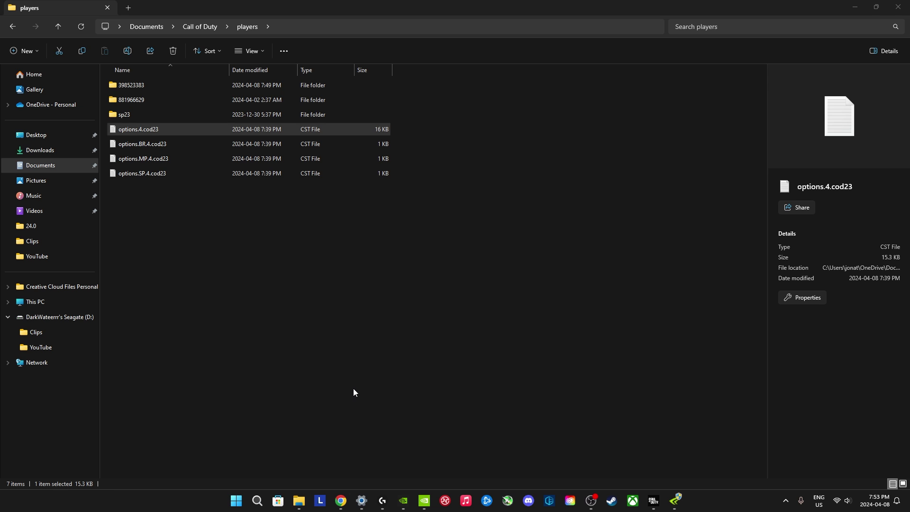
Switch to Windows Settings to check the default graphics settings, then return to the players folder in File Explorer
{"action": "left_click", "coordinate": [363, 507]}
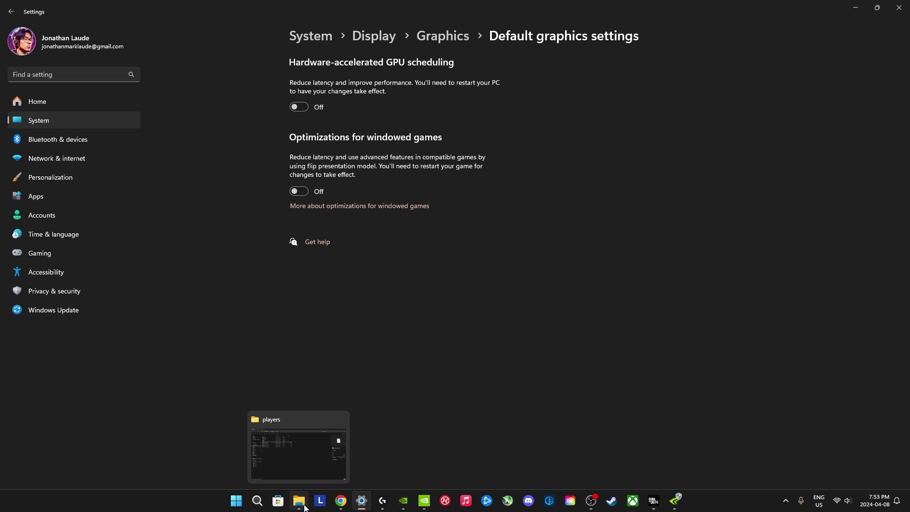
{"action": "left_click", "coordinate": [305, 508]}
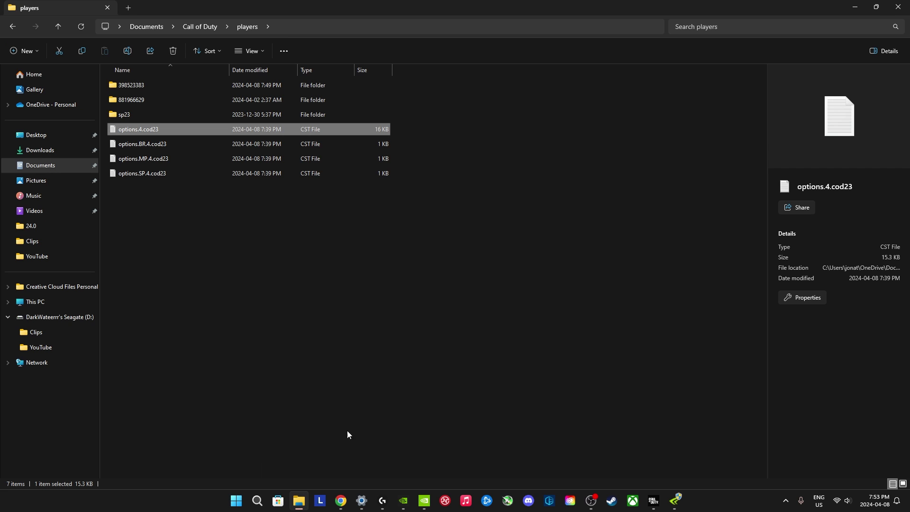
Reopen options.4.cod23 from the players folder and review the RendererWorkerCount line with its thread count comment
{"action": "double_click", "coordinate": [251, 130]}
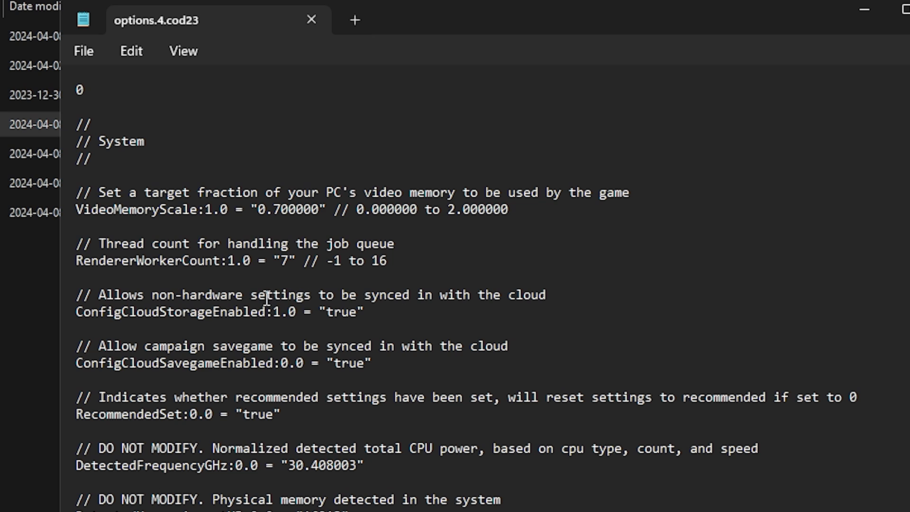
{"action": "left_click_drag", "start_coordinate": [78, 261], "coordinate": [391, 261]}
{"action": "left_click", "coordinate": [471, 397]}
{"action": "scroll", "coordinate": [406, 433], "scroll_direction": "down", "scroll_amount": 7}
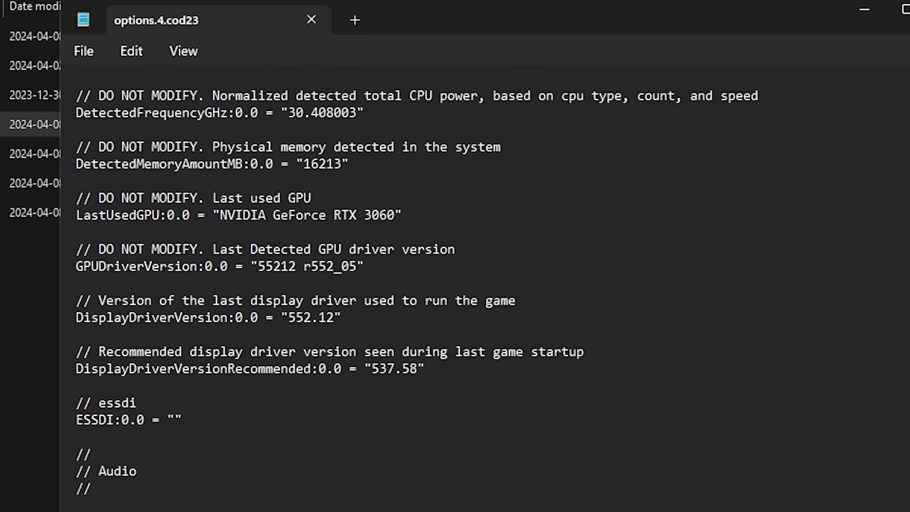
{"action": "scroll", "coordinate": [407, 432], "scroll_direction": "up", "scroll_amount": 7}
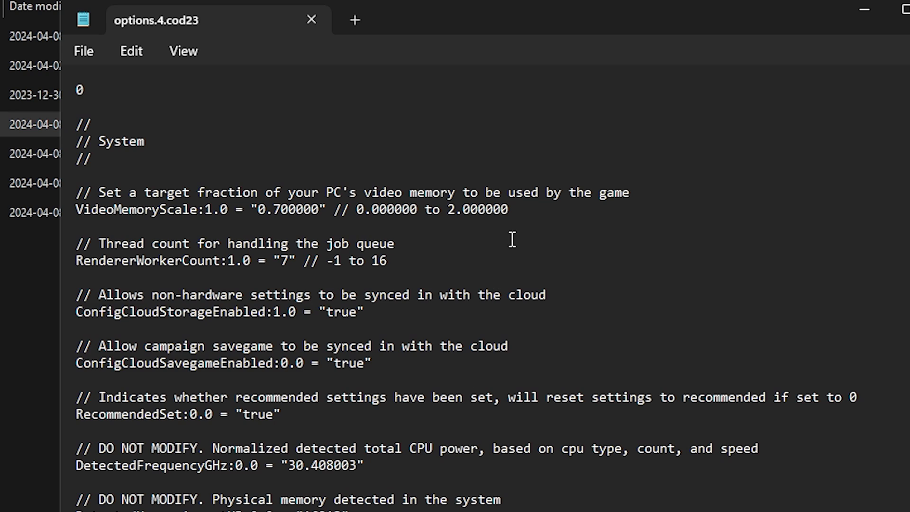
{"action": "left_click", "coordinate": [138, 263]}
{"action": "left_click_drag", "start_coordinate": [100, 244], "coordinate": [357, 245]}
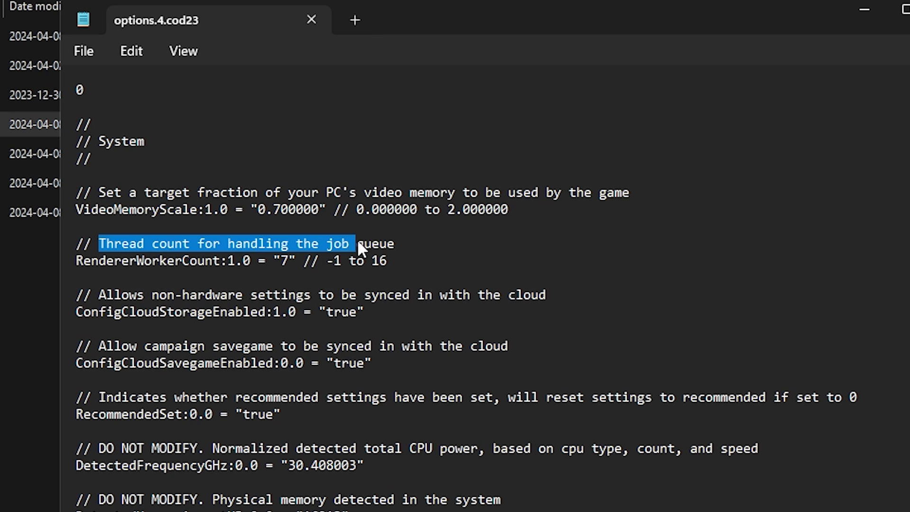
{"action": "left_click", "coordinate": [453, 258]}
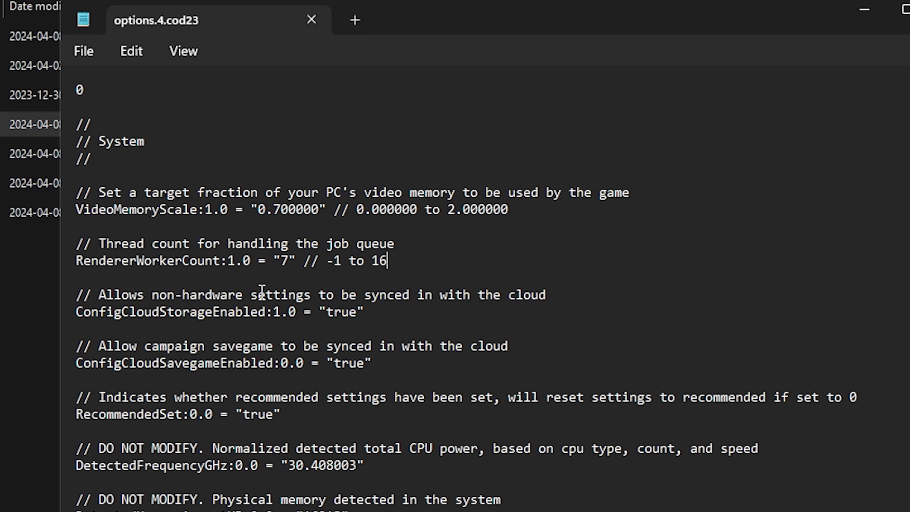
Set RendererWorkerCount to "7" in the System section and save the options file
{"action": "double_click", "coordinate": [284, 260]}
{"action": "type", "text": "9"}
{"action": "key", "text": "BackSpace"}
{"action": "type", "text": "8"}
{"action": "key", "text": "BackSpace"}
{"action": "type", "text": "7"}
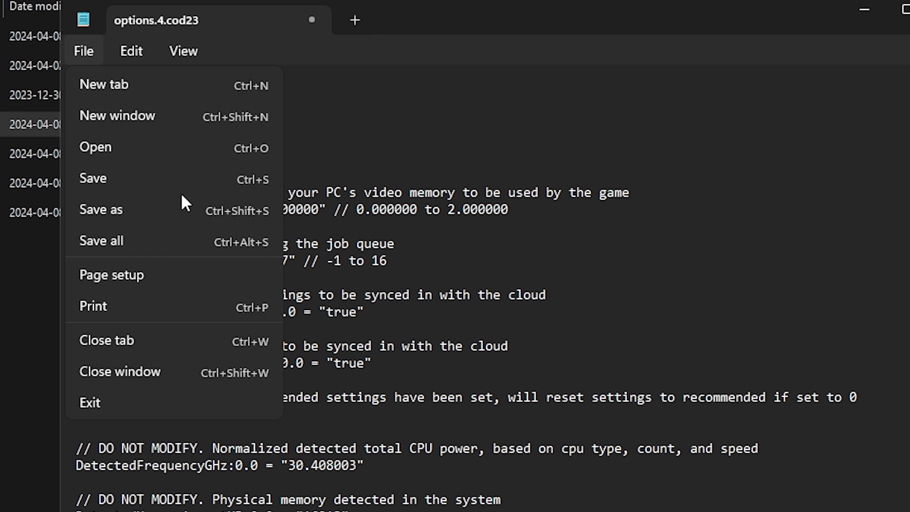
{"action": "left_click", "coordinate": [182, 189]}
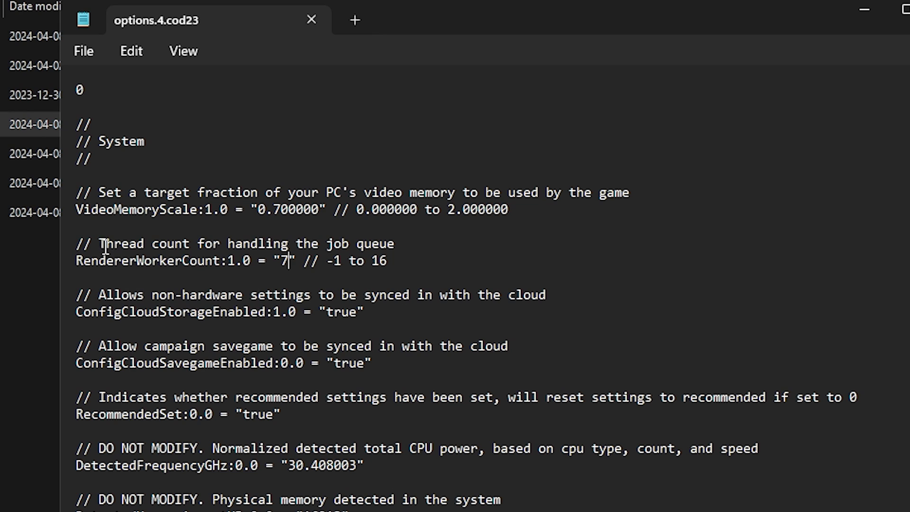
Save and close options.4.cod23 after rechecking the thread count setting, and switch back to the Warzone lobby
{"action": "left_click_drag", "start_coordinate": [110, 241], "coordinate": [411, 261]}
{"action": "left_click", "coordinate": [392, 264]}
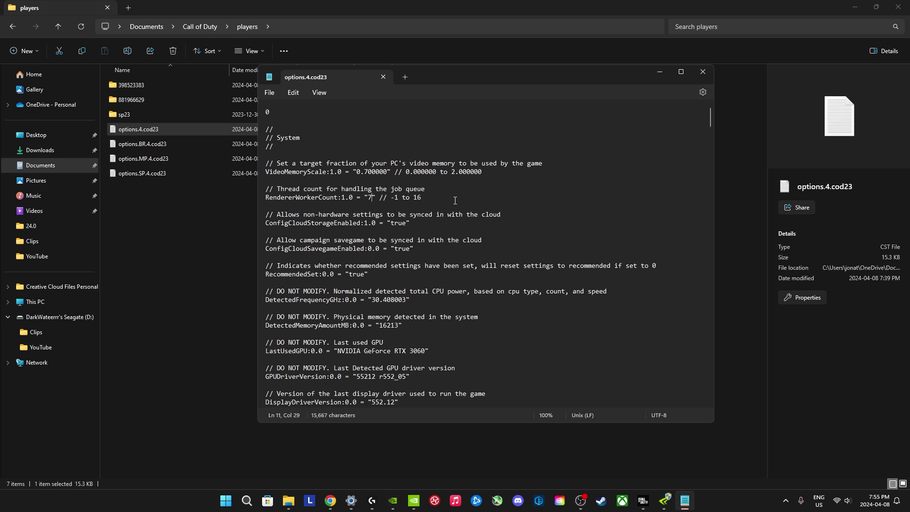
{"action": "left_click", "coordinate": [269, 93]}
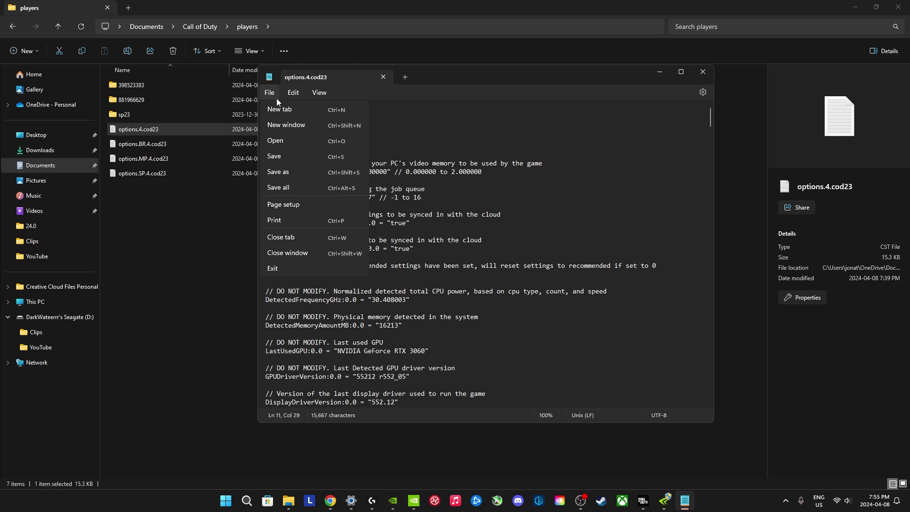
{"action": "left_click", "coordinate": [302, 157]}
{"action": "key", "text": "alt+F4"}
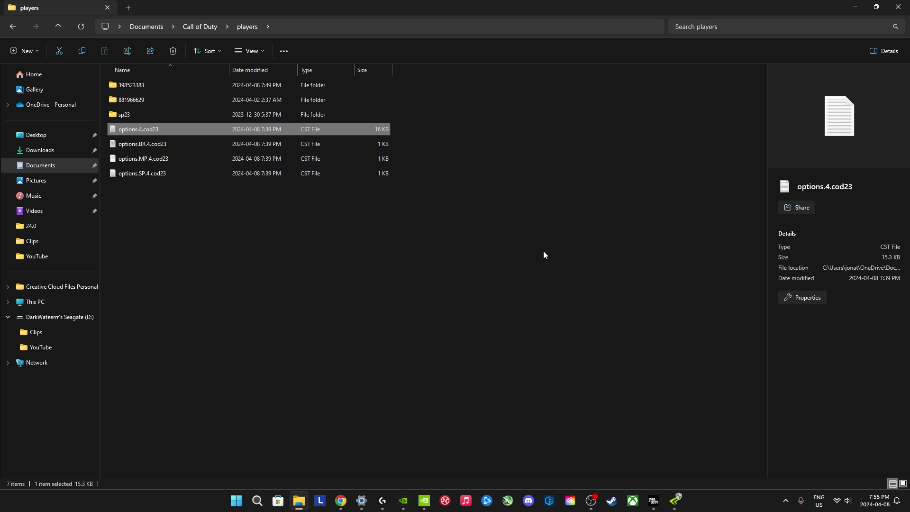
{"action": "left_click", "coordinate": [677, 496]}
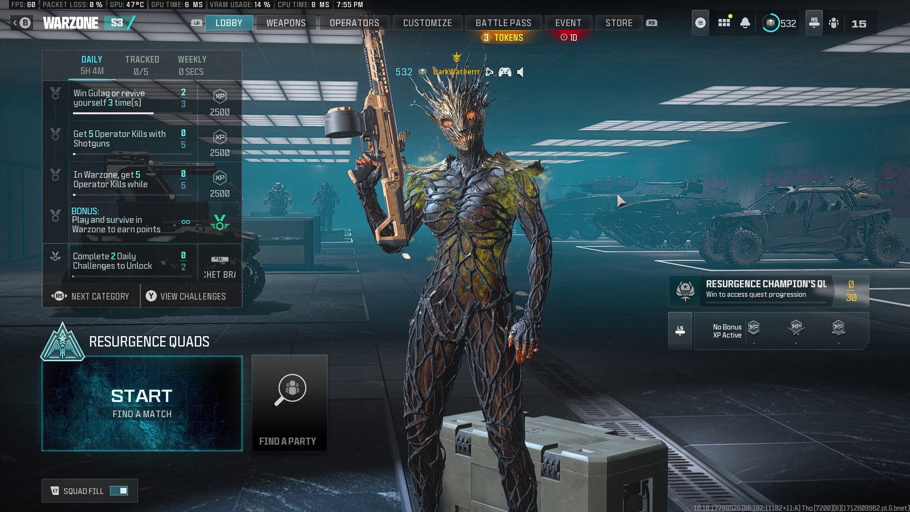